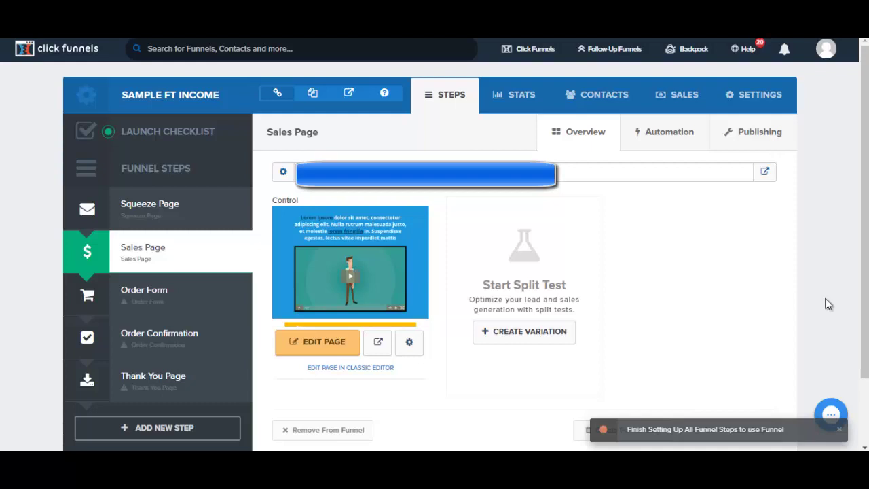
# - Open the SAMPLE FT INCOME Sales Page editor in a new tab and switch to it
pyautogui.rightClick(324, 345)
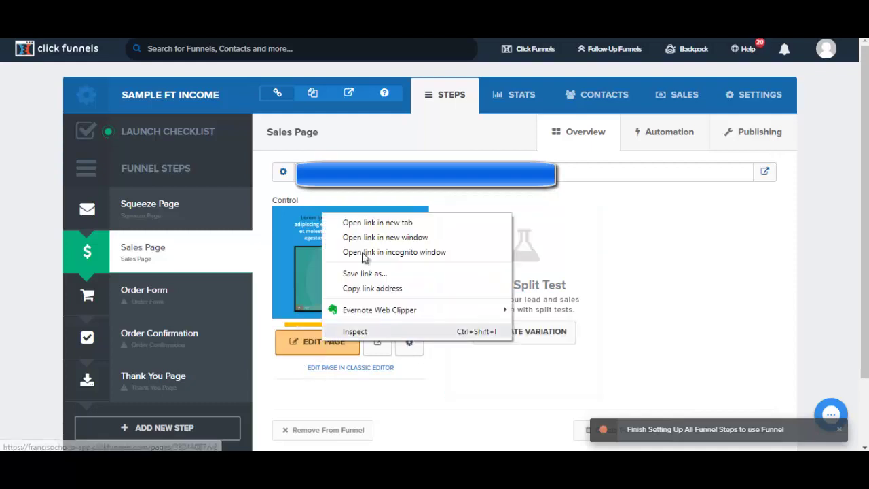
pyautogui.click(371, 225)
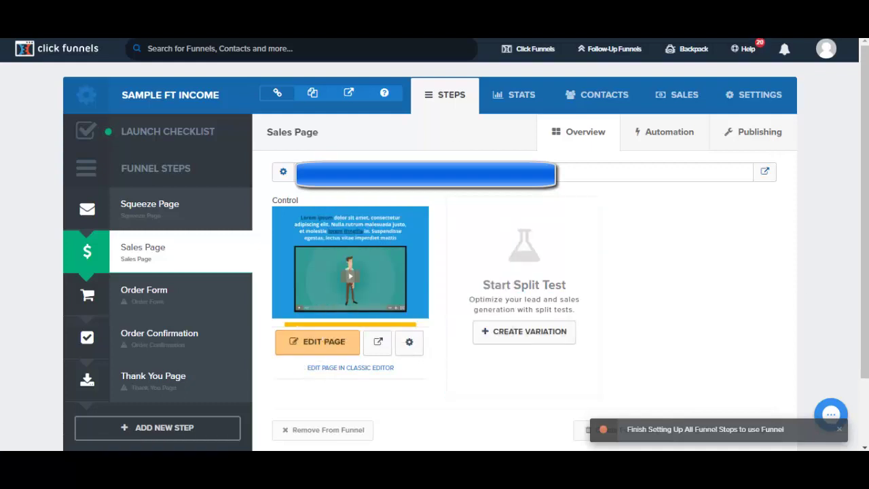
pyautogui.hotkey('ctrl', 'Tab')
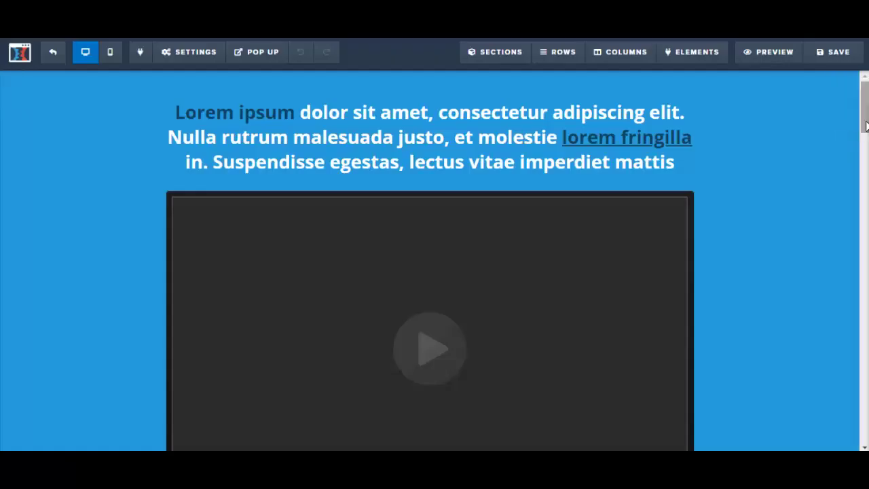
pyautogui.moveTo(866, 128); pyautogui.dragTo(860, 106)
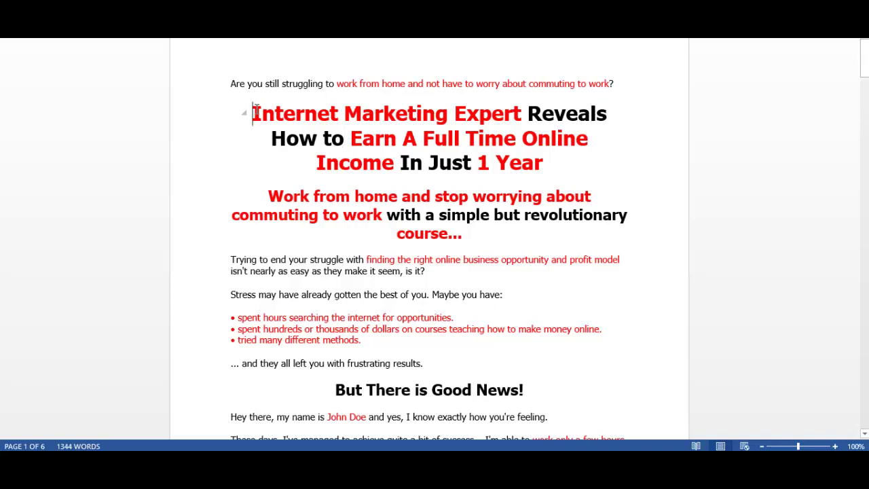
# - Select the 'Internet Marketing Expert Reveals…' headline in the Word sales letter
pyautogui.moveTo(256, 109); pyautogui.dragTo(551, 155)
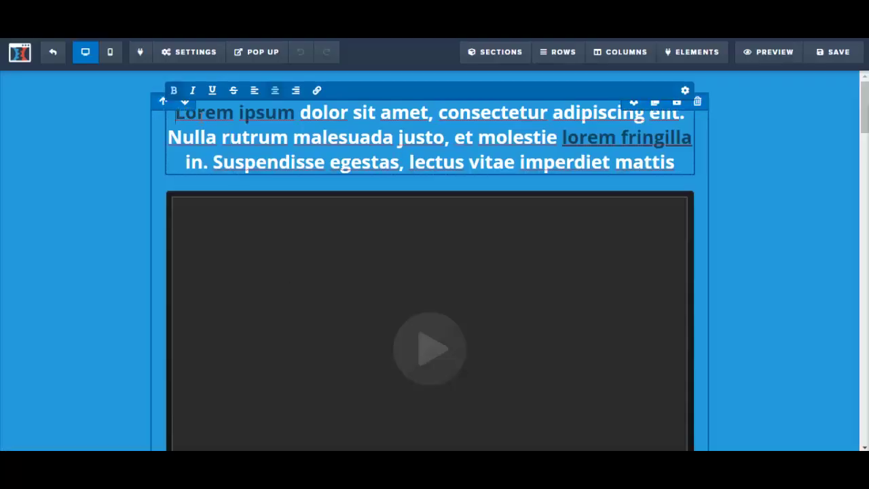
# - Paste the Word headline over the Lorem ipsum text and review its text colour settings
pyautogui.hotkey('ctrl', 'v')
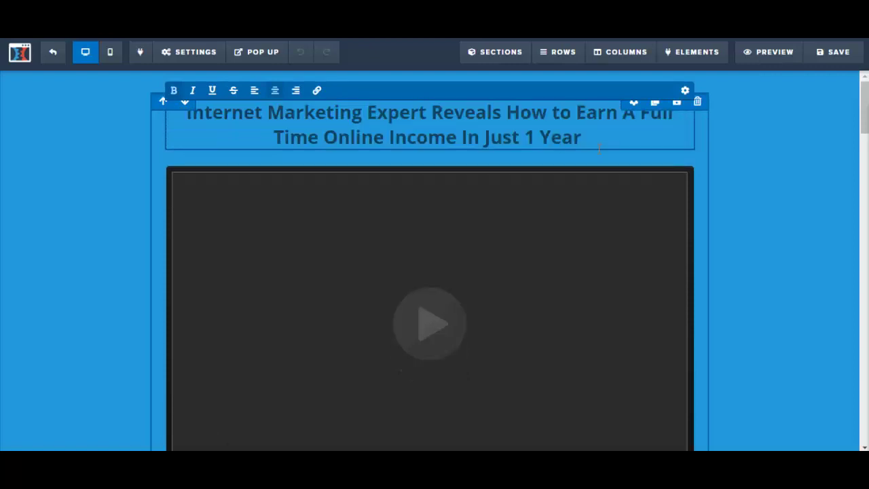
pyautogui.click(766, 147)
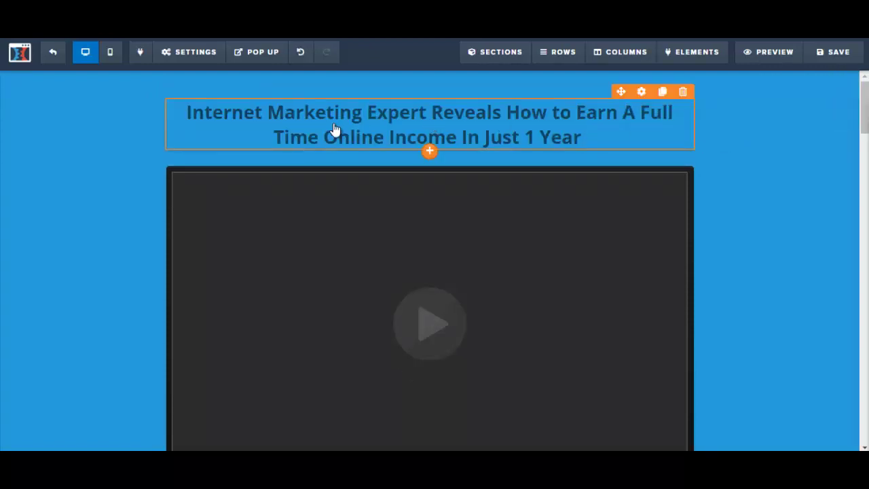
pyautogui.click(292, 129)
pyautogui.moveTo(188, 114); pyautogui.dragTo(600, 130)
pyautogui.hotkey('ctrl', 'c')
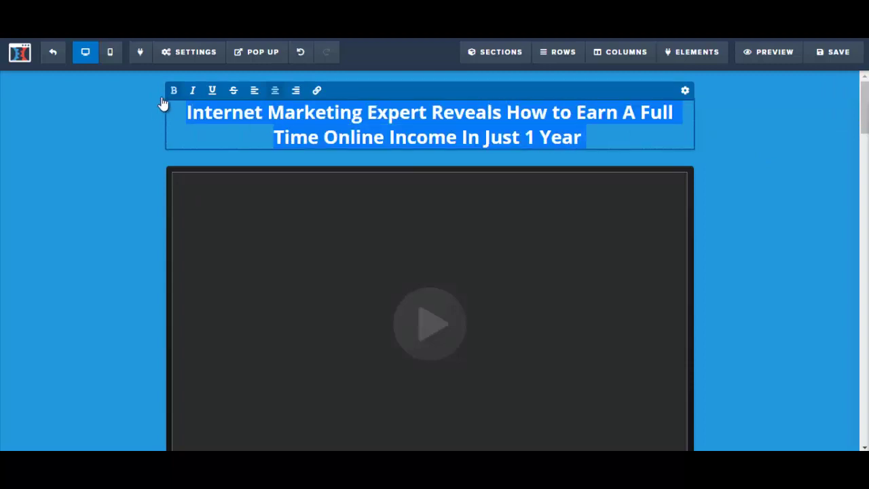
pyautogui.click(685, 93)
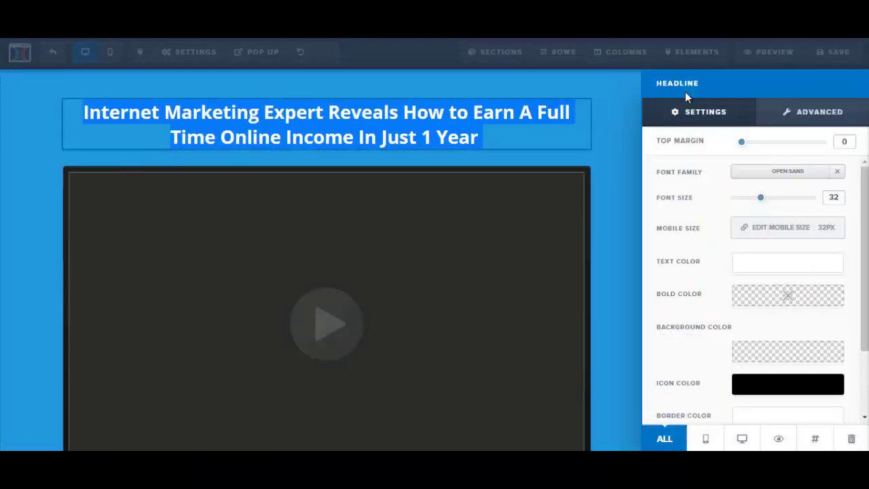
pyautogui.click(762, 267)
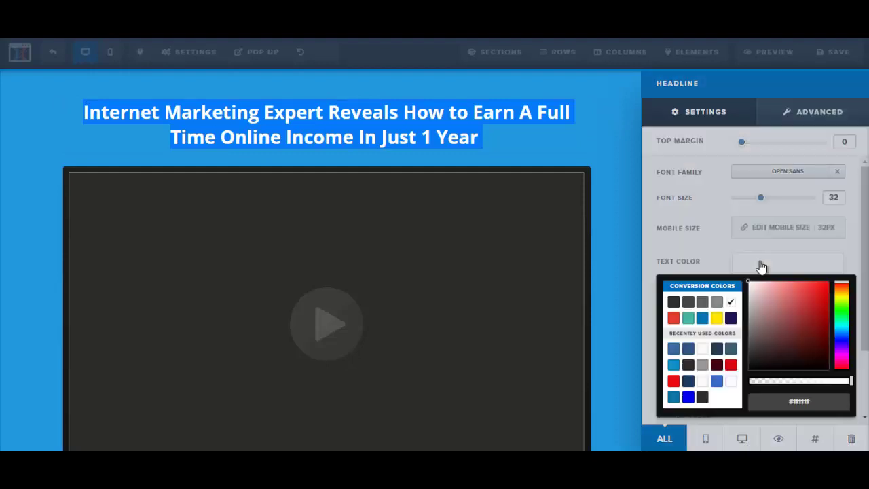
pyautogui.click(574, 142)
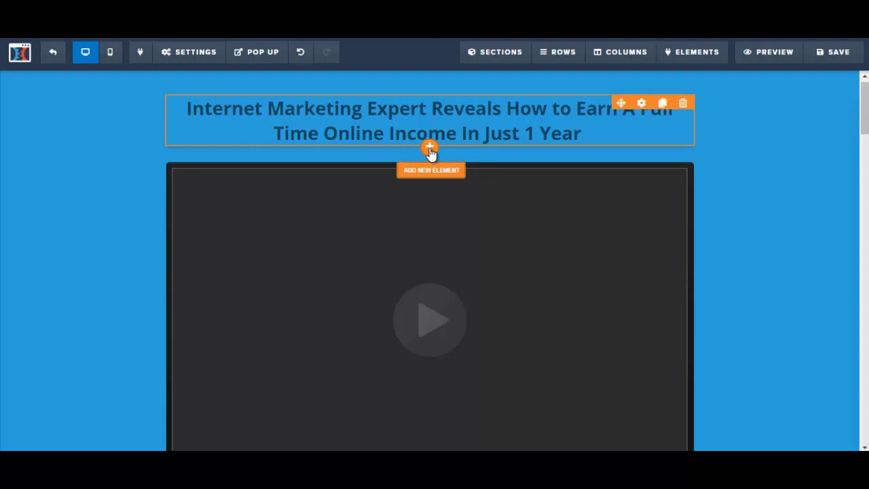
# - Insert a new Headline element below the first and paste the Word headline into it
pyautogui.click(430, 148)
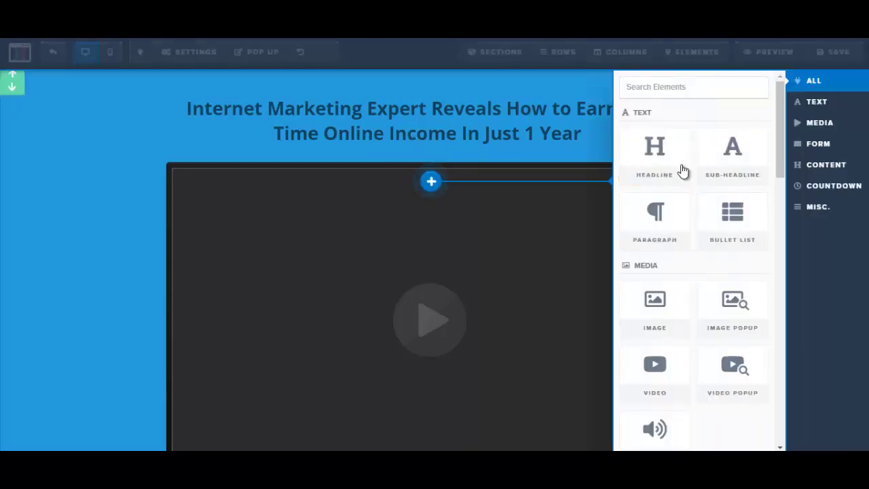
pyautogui.click(658, 156)
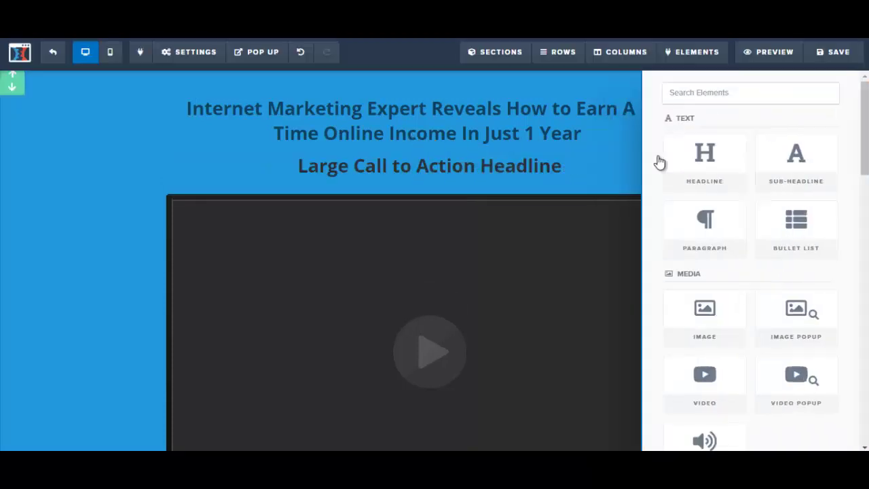
pyautogui.click(419, 170)
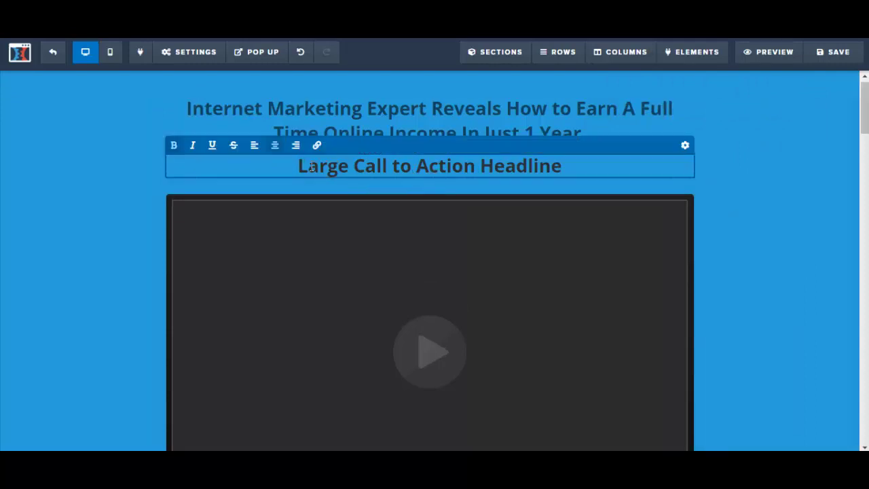
pyautogui.moveTo(299, 165); pyautogui.dragTo(583, 187)
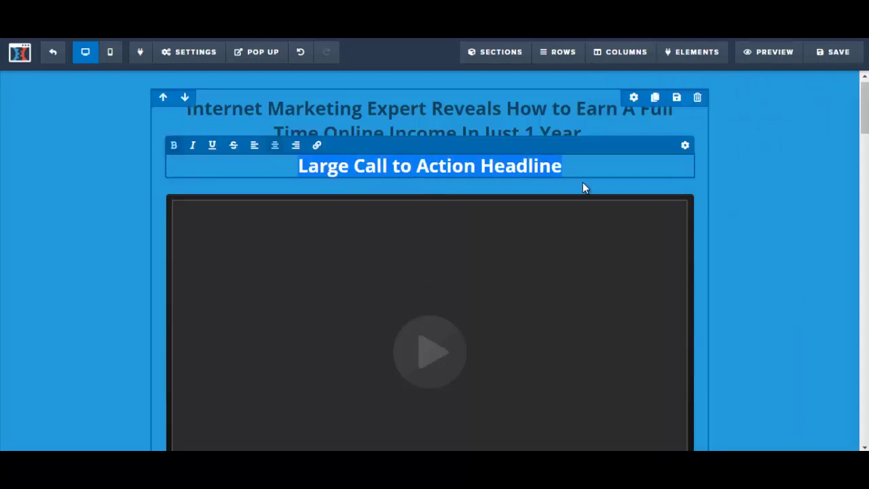
pyautogui.click(498, 167)
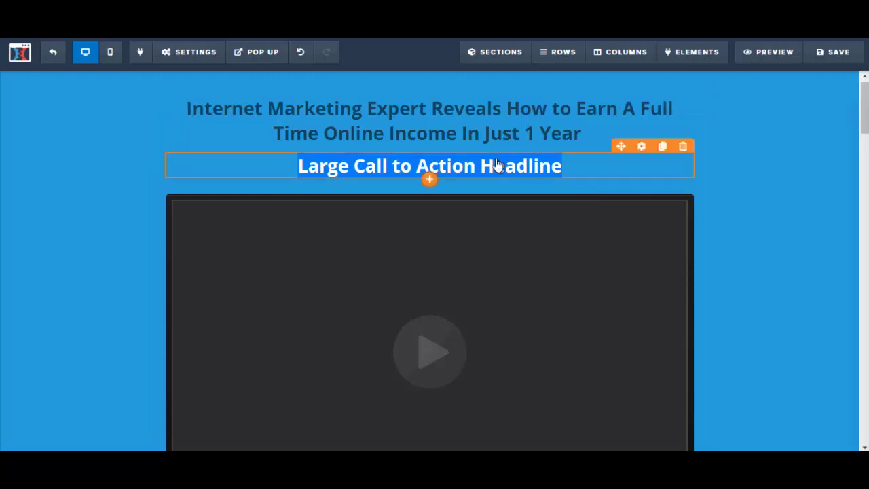
pyautogui.hotkey('ctrl', 'v')
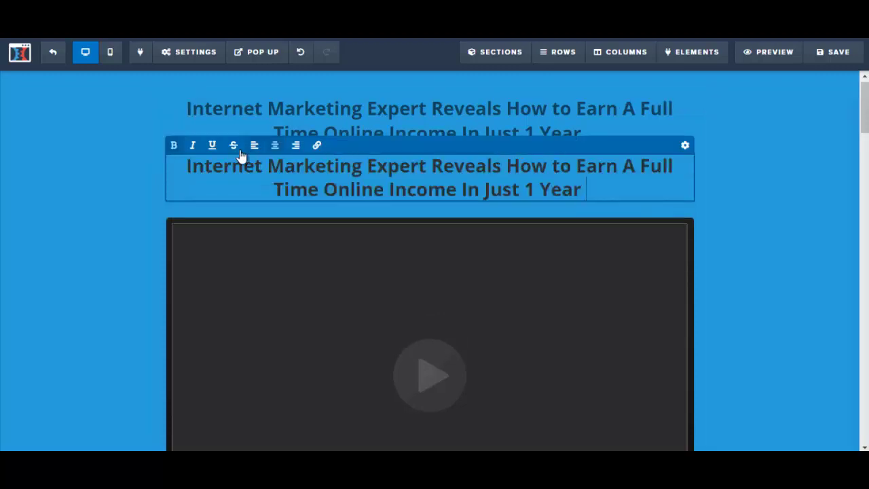
pyautogui.click(188, 166)
pyautogui.moveTo(188, 166); pyautogui.dragTo(583, 191)
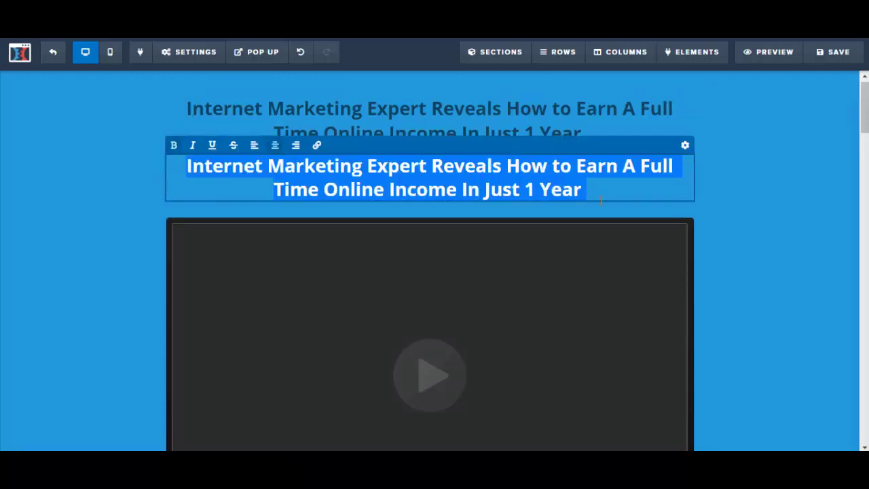
# - Set the new headline's text colour to white
pyautogui.click(684, 148)
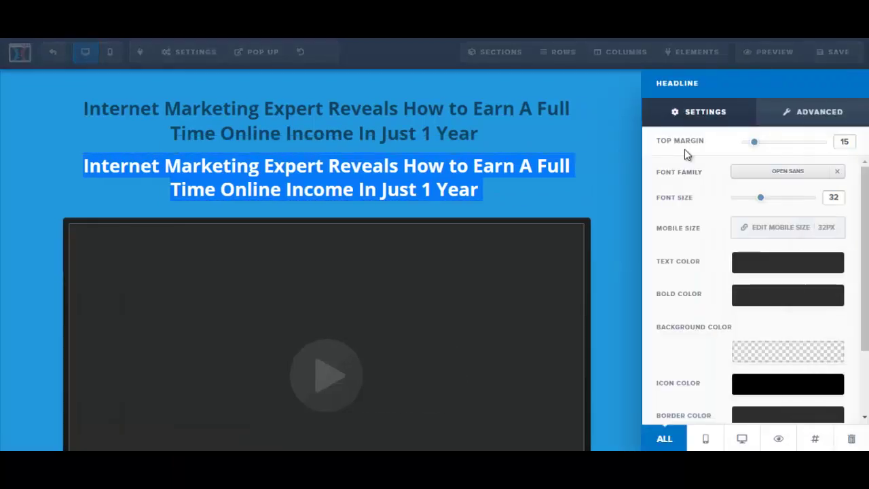
pyautogui.click(760, 265)
pyautogui.click(730, 304)
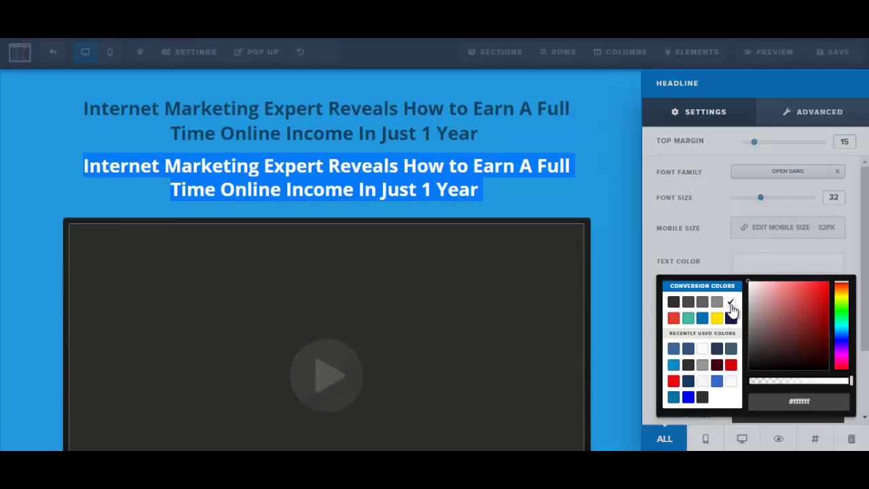
pyautogui.click(566, 194)
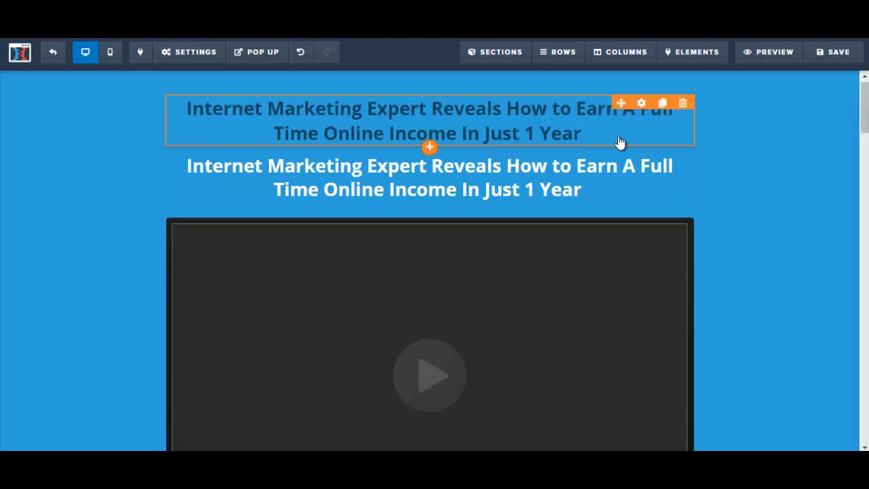
# - Delete the dark blue upper headline and confirm the removal
pyautogui.click(684, 103)
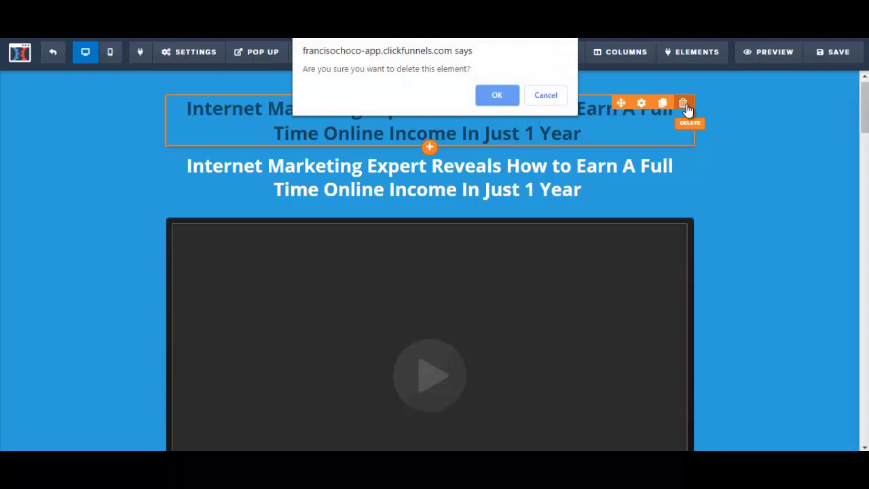
pyautogui.click(488, 100)
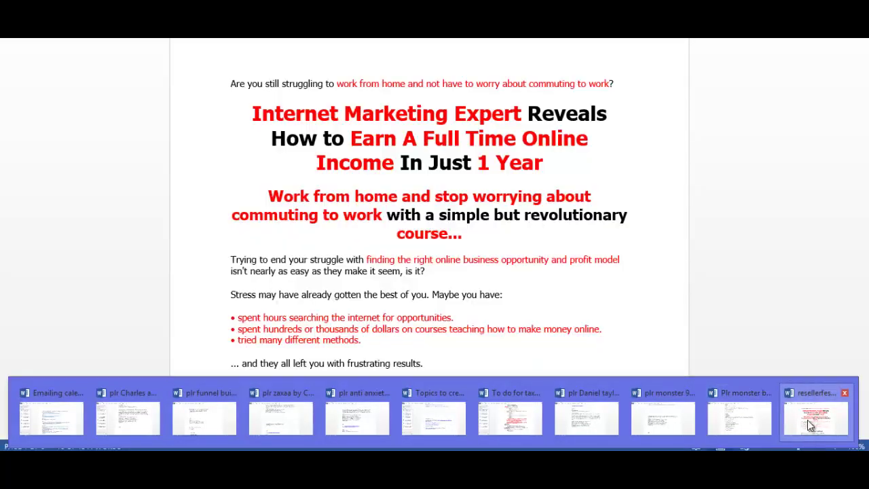
pyautogui.click(807, 420)
pyautogui.moveTo(231, 84); pyautogui.dragTo(244, 112)
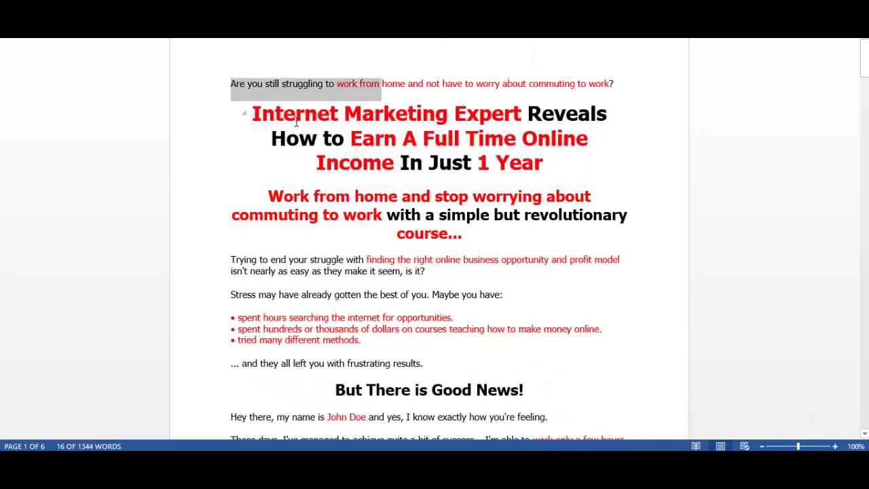
pyautogui.click(276, 110)
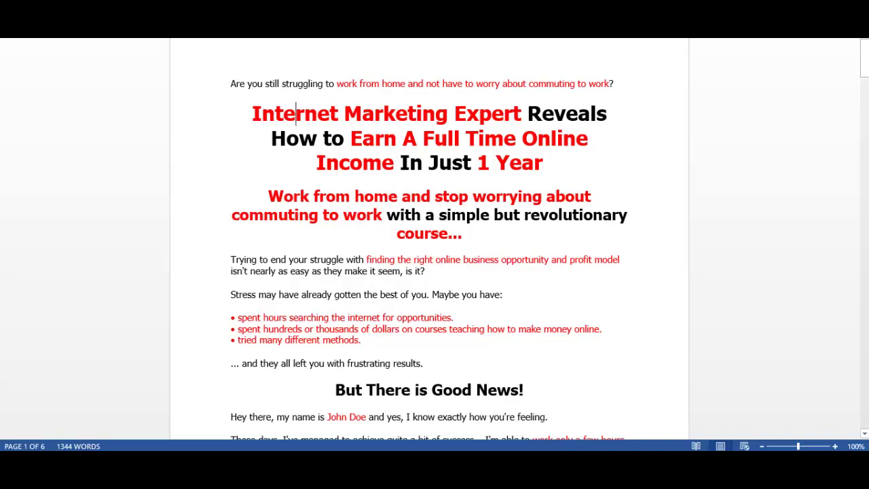
pyautogui.hotkey('alt', 'Tab')
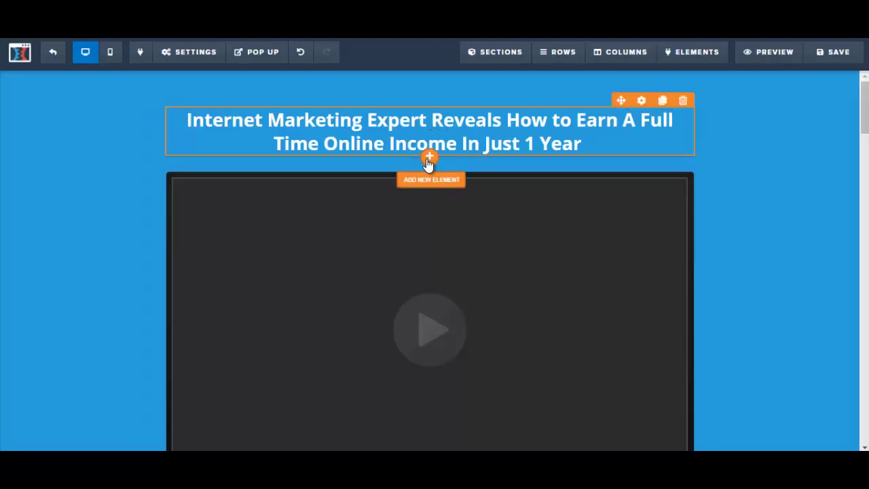
# - Duplicate the white headline and paste the 'Are you still struggling to work from home…?' question into the top copy
pyautogui.click(664, 100)
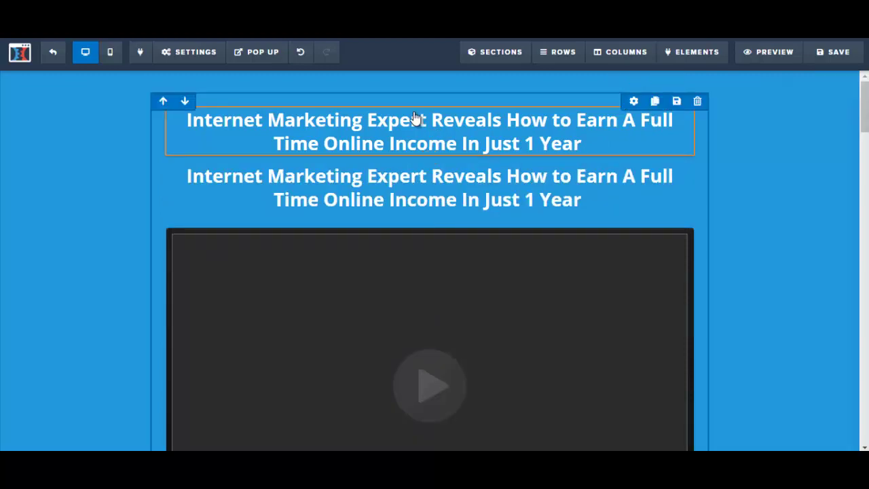
pyautogui.click(407, 140)
pyautogui.click(210, 121)
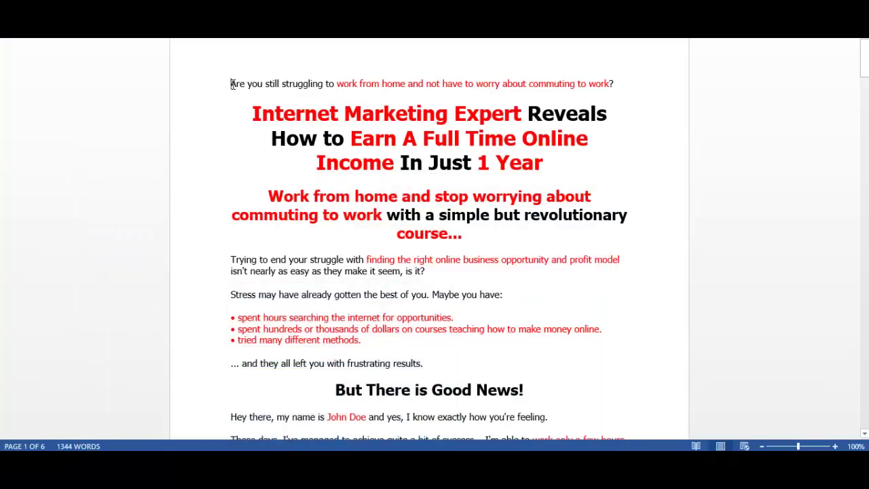
pyautogui.moveTo(230, 84); pyautogui.dragTo(614, 91)
pyautogui.hotkey('ctrl', 'c')
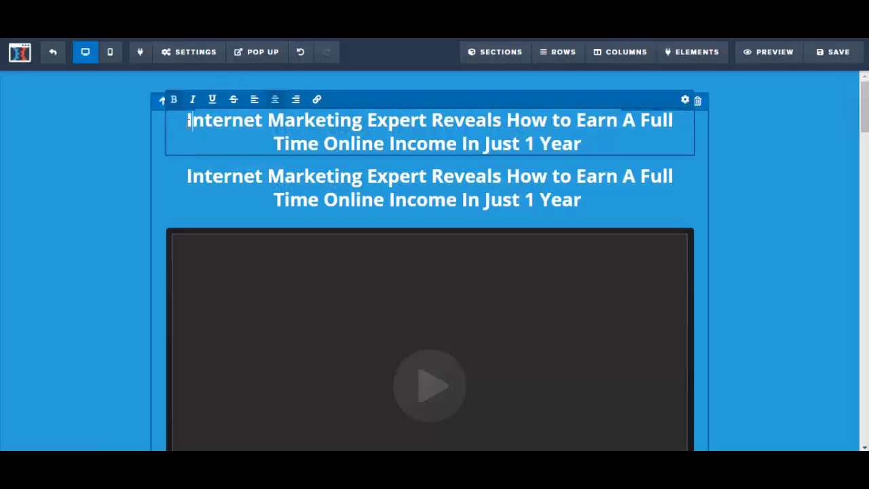
pyautogui.moveTo(188, 120); pyautogui.dragTo(582, 143)
pyautogui.hotkey('ctrl', 'v')
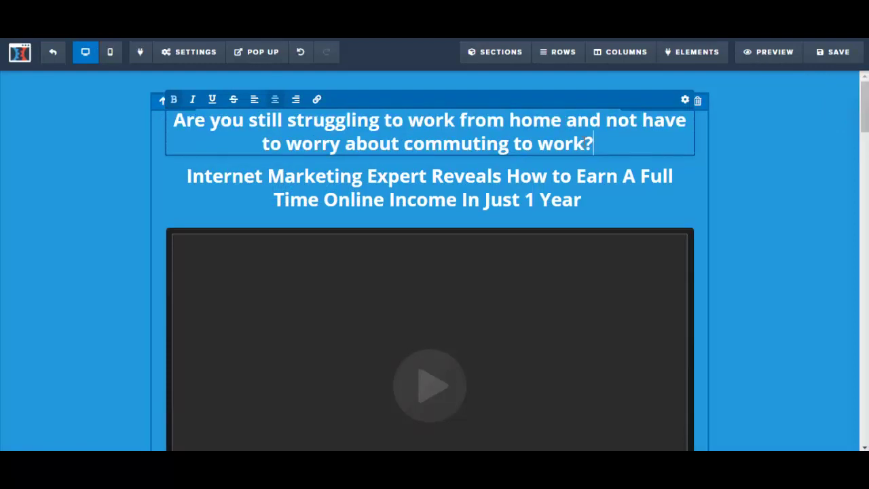
pyautogui.moveTo(173, 120); pyautogui.dragTo(600, 143)
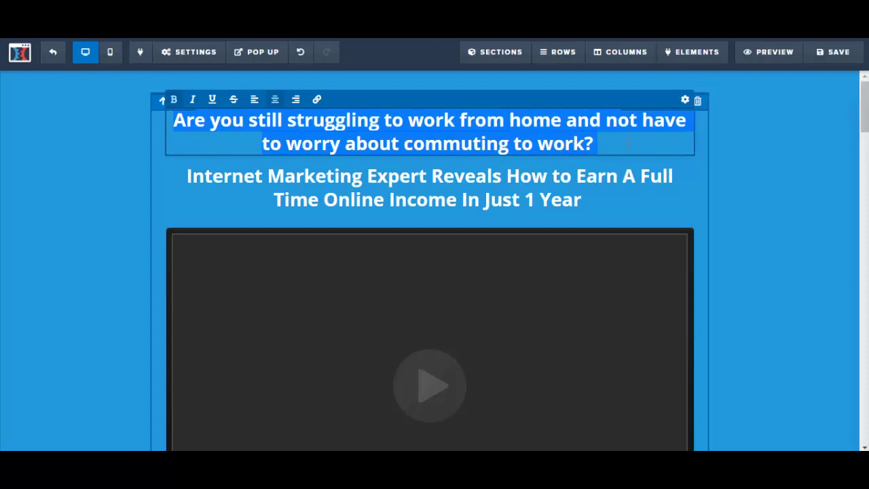
# - Reduce the question headline's font size from 32 to 24
pyautogui.click(685, 100)
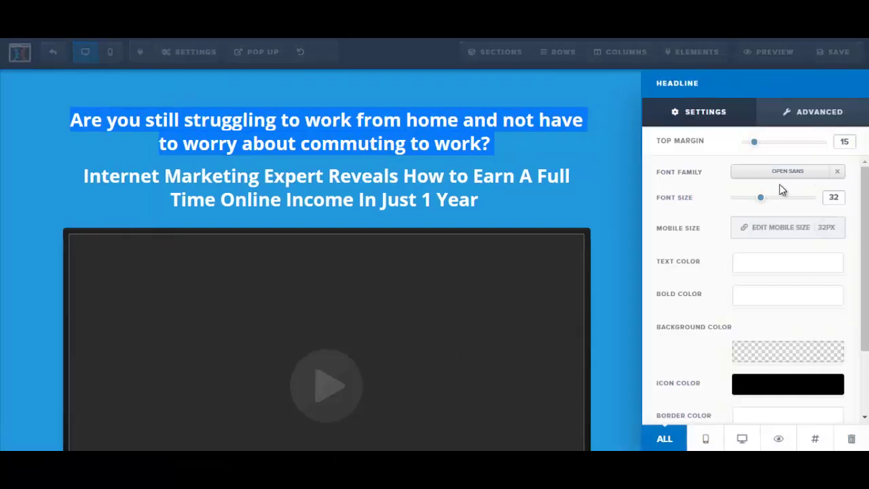
pyautogui.moveTo(762, 204); pyautogui.dragTo(751, 202)
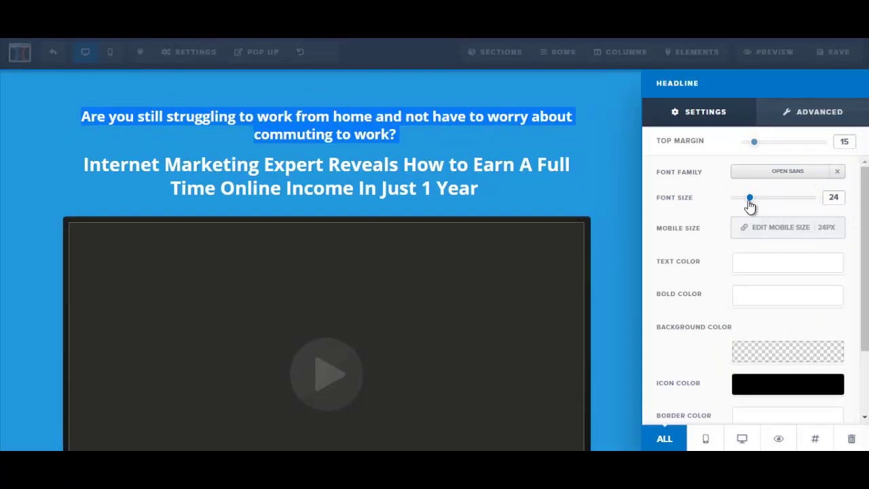
pyautogui.click(262, 134)
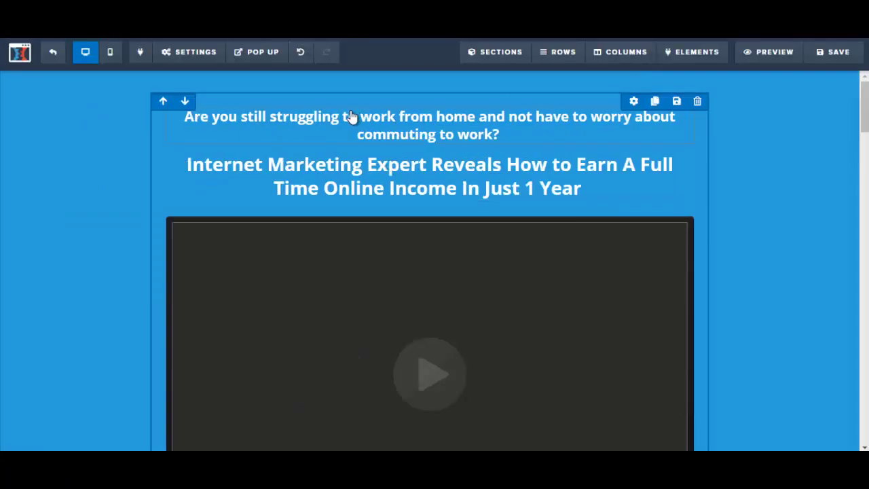
# - Colour the question headline text dark grey (#2d2d2d)
pyautogui.click(219, 133)
pyautogui.moveTo(184, 117); pyautogui.dragTo(541, 129)
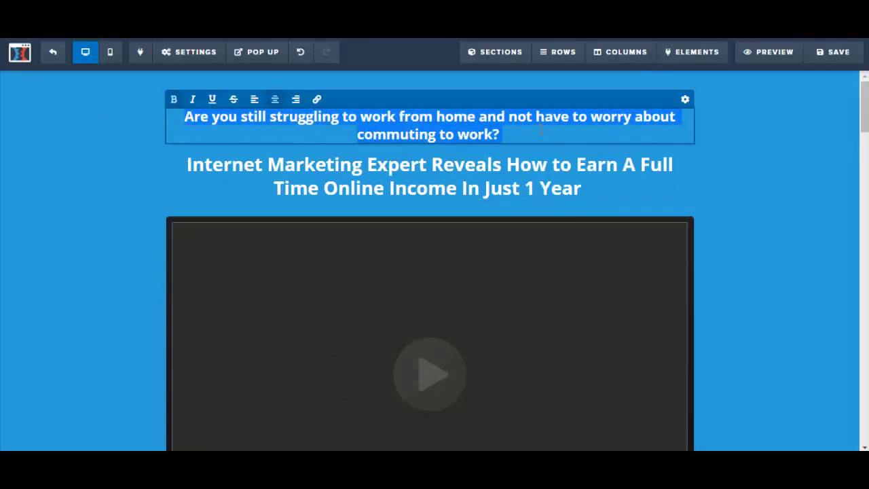
pyautogui.click(684, 102)
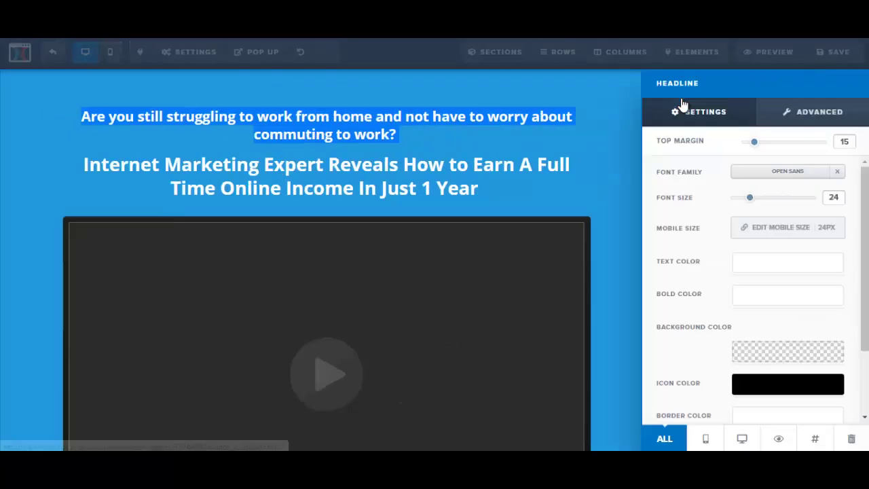
pyautogui.click(760, 268)
pyautogui.click(673, 302)
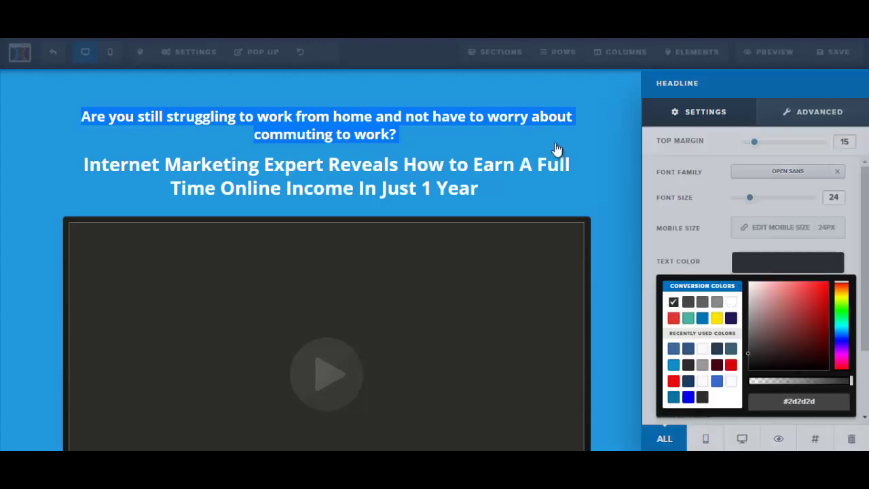
pyautogui.click(556, 150)
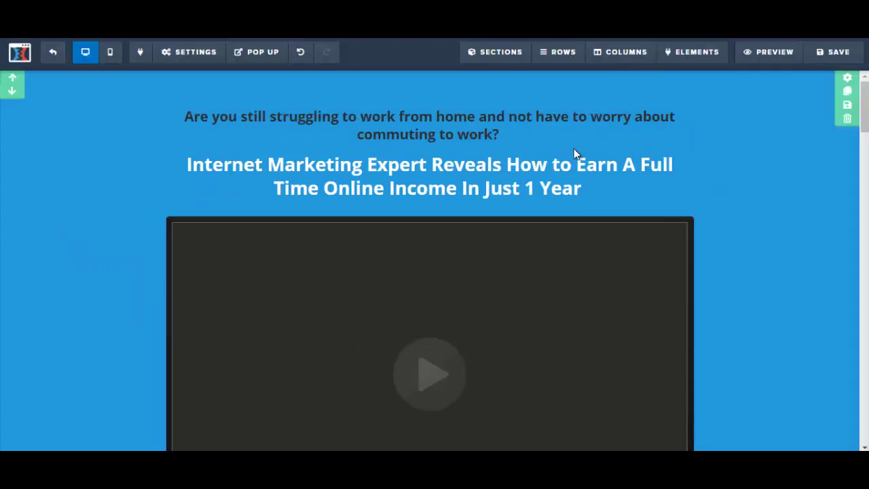
pyautogui.click(469, 178)
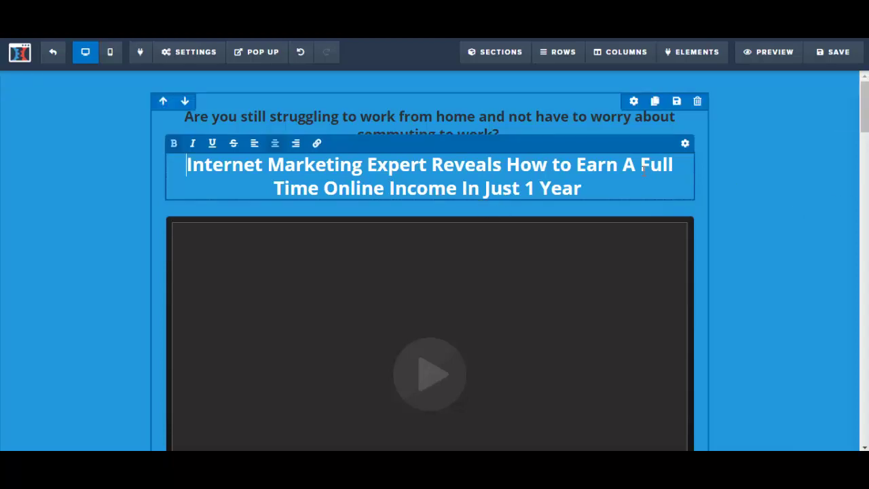
# - Raise the main headline's font size to 52 and save the page
pyautogui.click(686, 146)
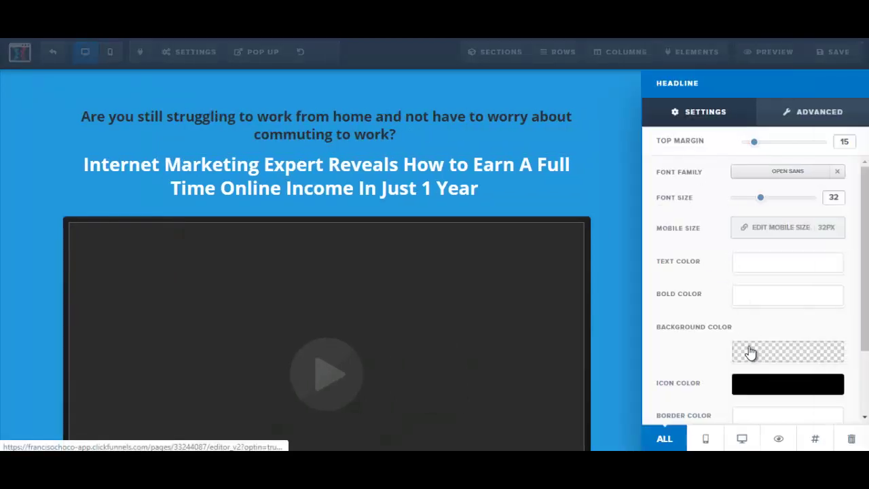
pyautogui.moveTo(760, 198); pyautogui.dragTo(787, 206)
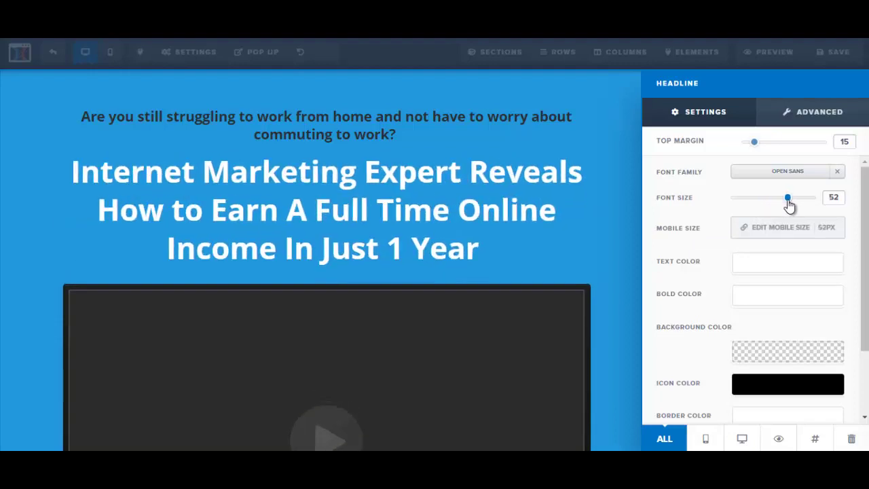
pyautogui.click(625, 236)
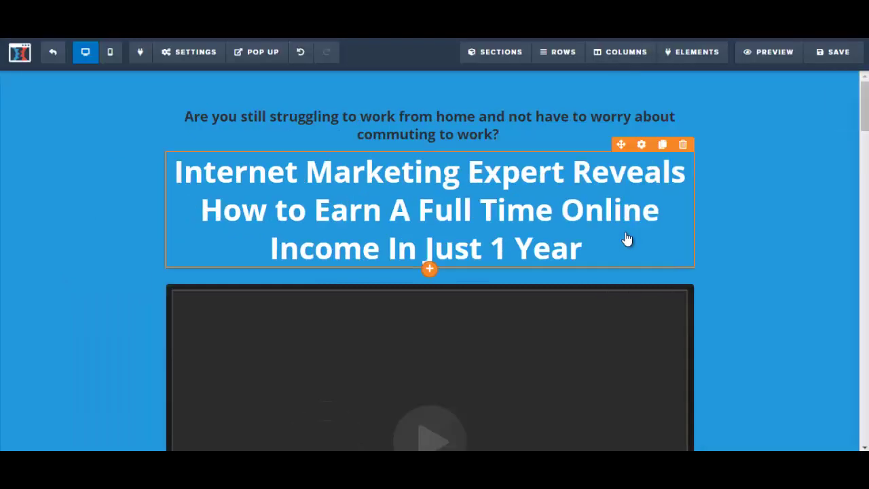
pyautogui.click(821, 58)
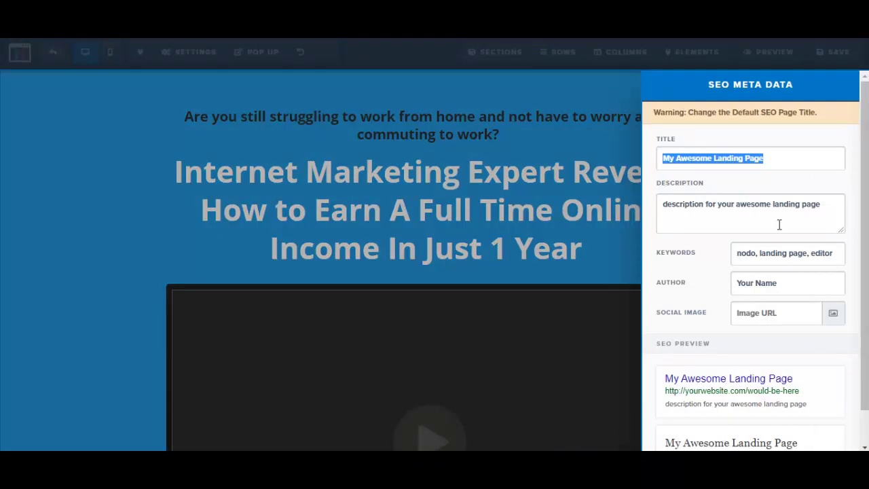
# - Set the SEO meta title to 'testing' and the description to 'demo'
pyautogui.write('testing')
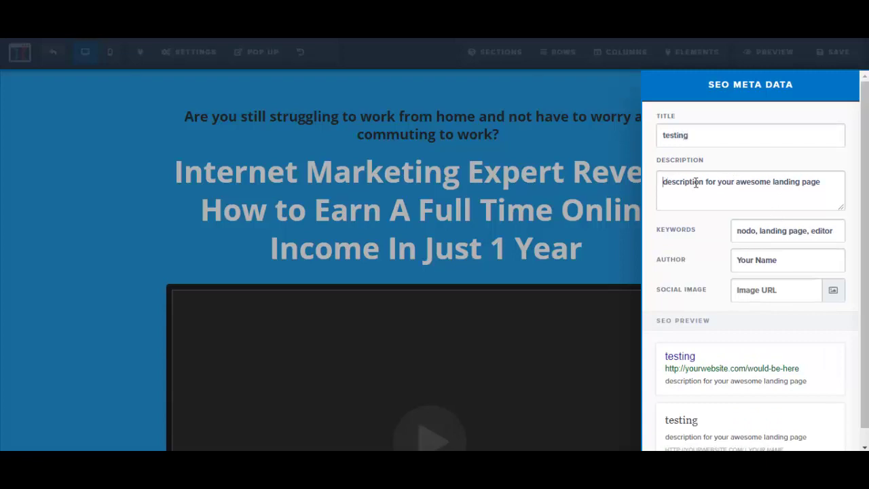
pyautogui.moveTo(695, 183); pyautogui.dragTo(828, 178)
pyautogui.write('demo')
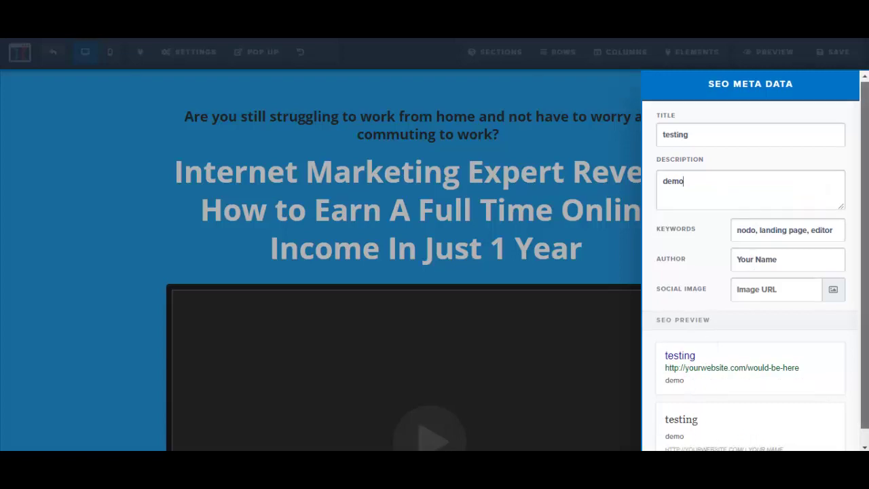
pyautogui.scroll(-1, 865, 394)
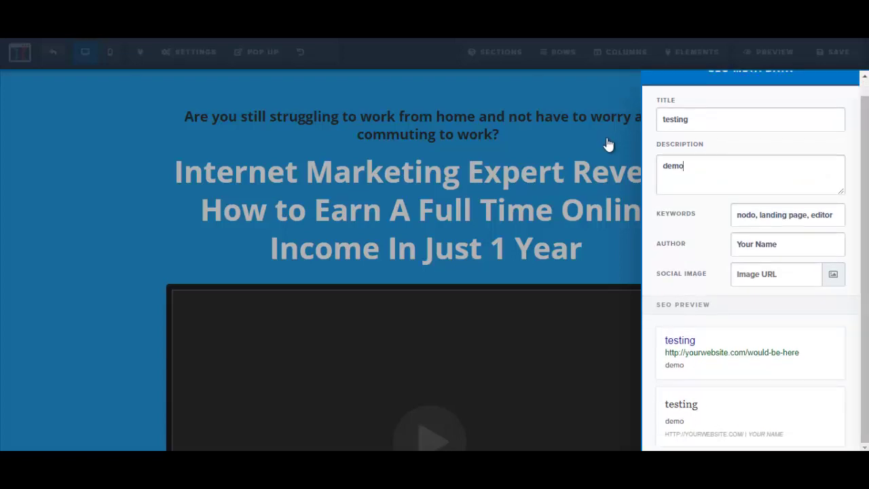
pyautogui.click(607, 144)
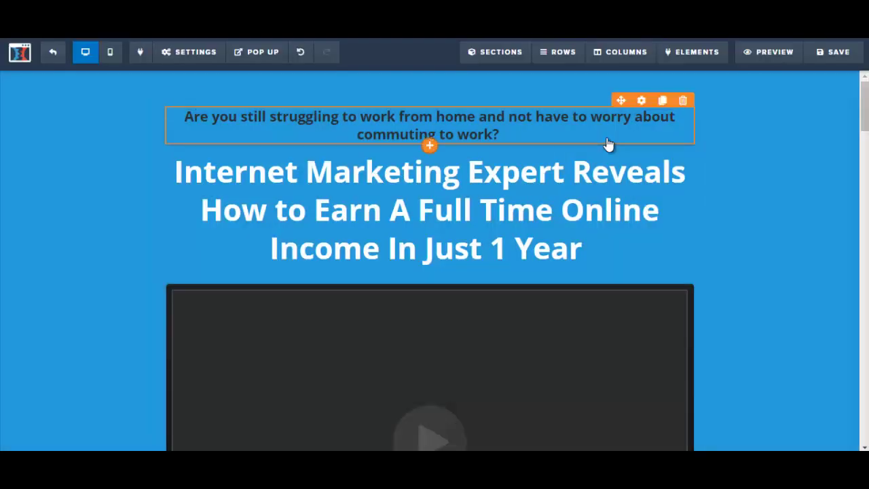
# - Delete the video element below the main headline and save the page
pyautogui.click(841, 58)
pyautogui.scroll(-2, 773, 156)
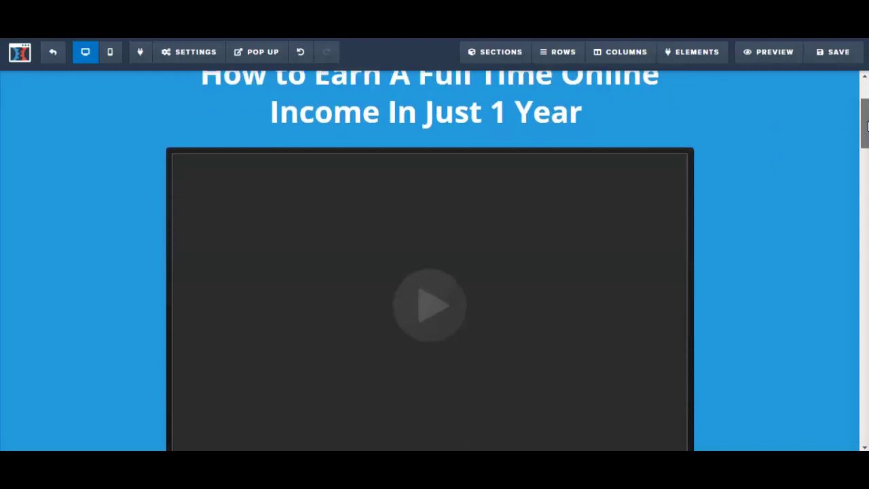
pyautogui.moveTo(606, 235)
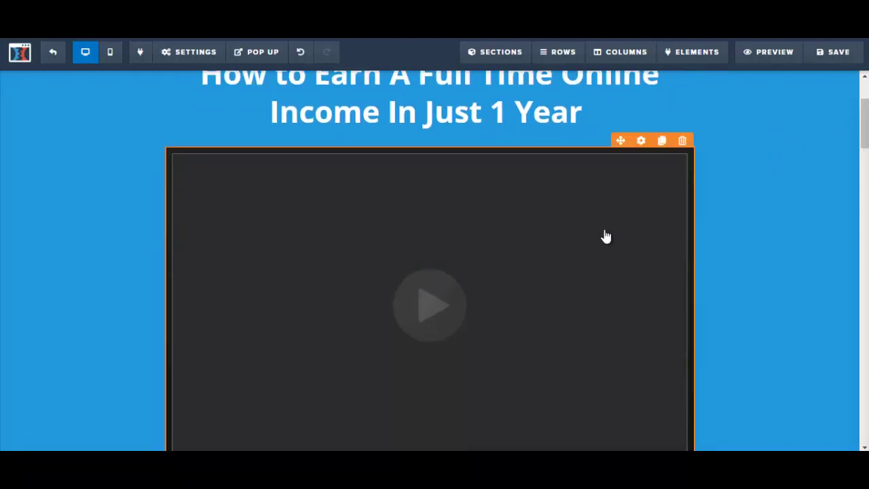
pyautogui.click(683, 142)
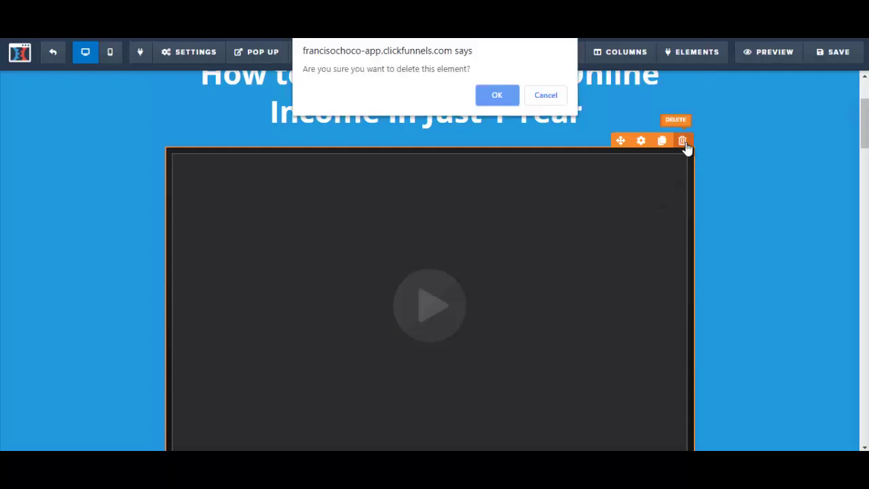
pyautogui.click(497, 96)
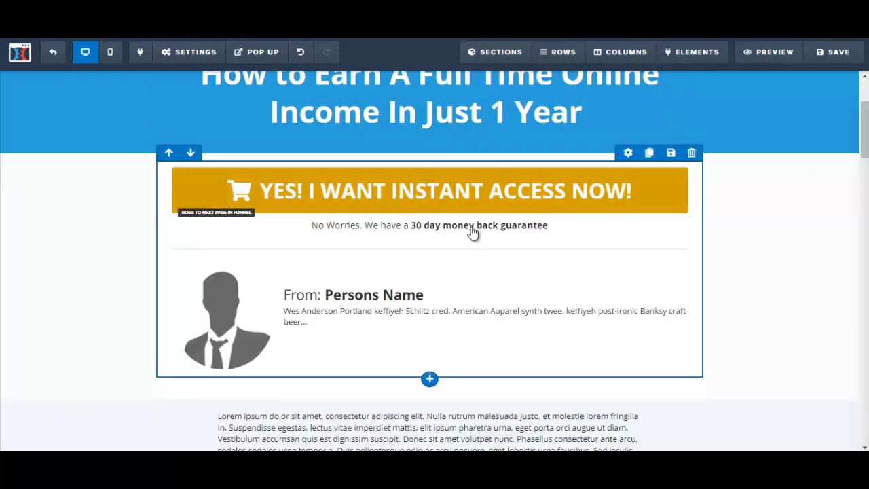
pyautogui.click(823, 54)
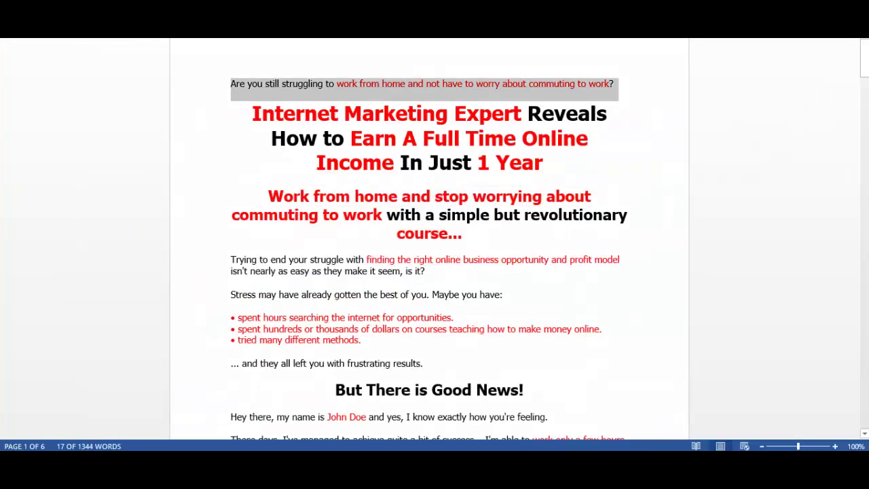
pyautogui.scroll(-1, 369, 174)
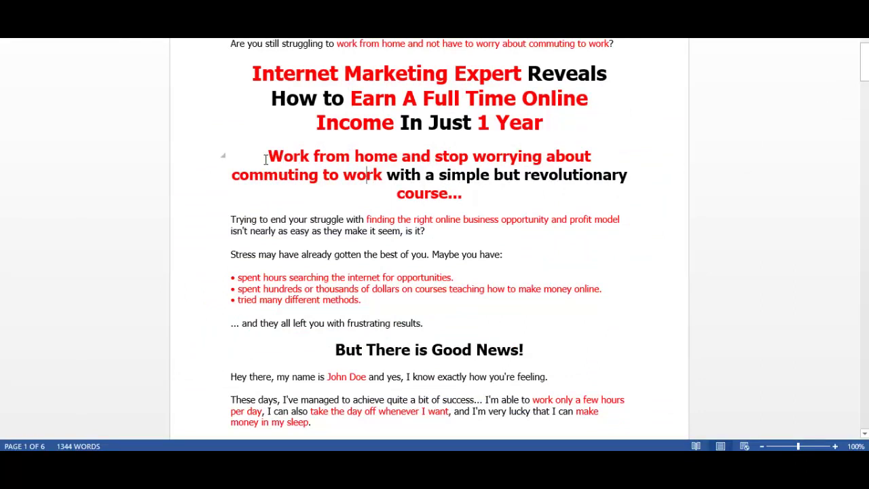
# - Select and copy the 'Work from home…' subheading paragraph in the Word document
pyautogui.moveTo(266, 154); pyautogui.dragTo(465, 189)
pyautogui.hotkey('ctrl', 'c')
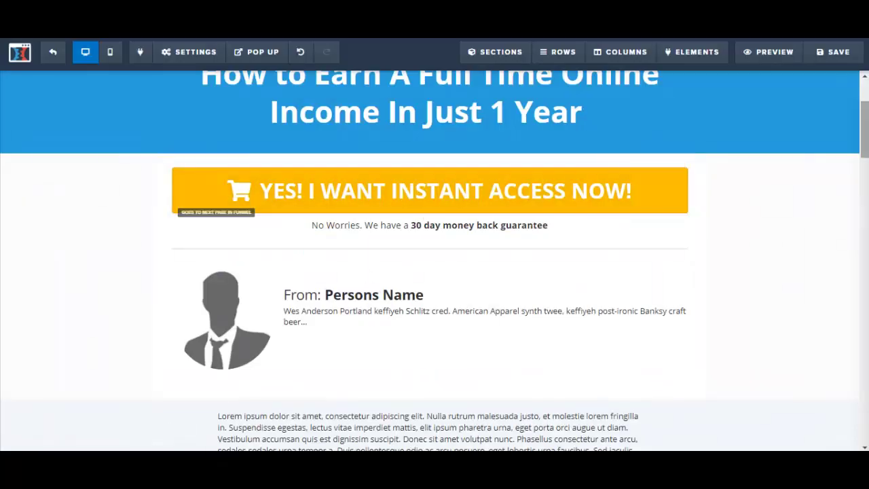
pyautogui.scroll(2, 434, 261)
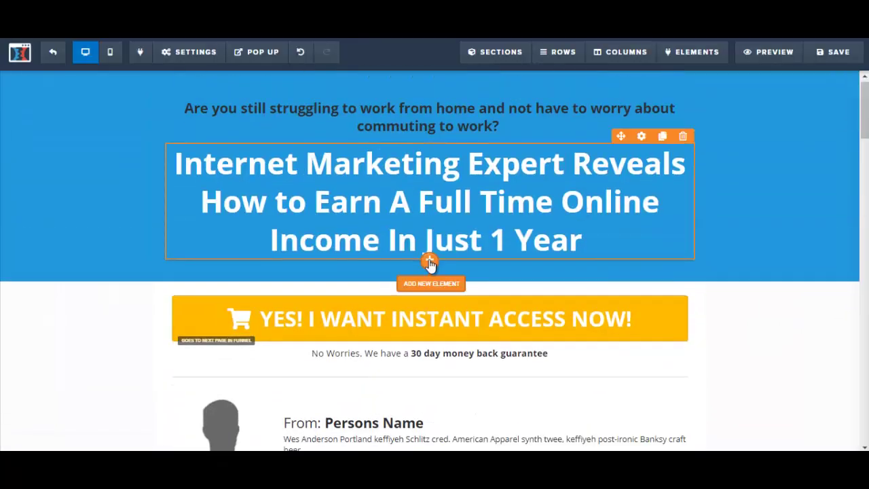
# - Insert a Sub-Headline below the main headline and paste the 'Work from home…' sentence over its placeholder
pyautogui.click(430, 262)
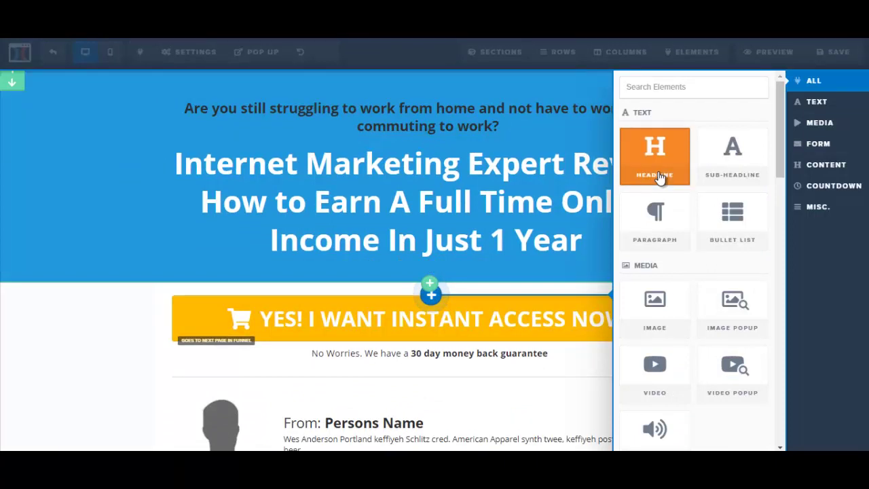
pyautogui.click(742, 168)
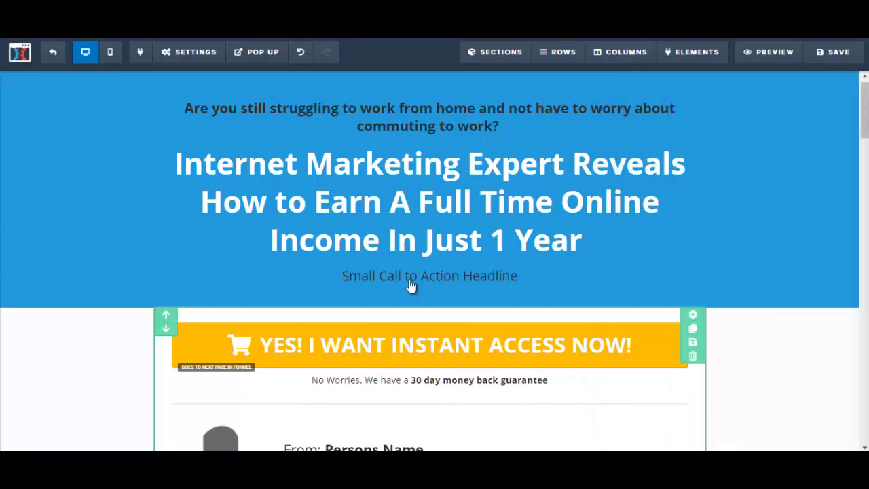
pyautogui.click(407, 277)
pyautogui.moveTo(342, 276); pyautogui.dragTo(524, 273)
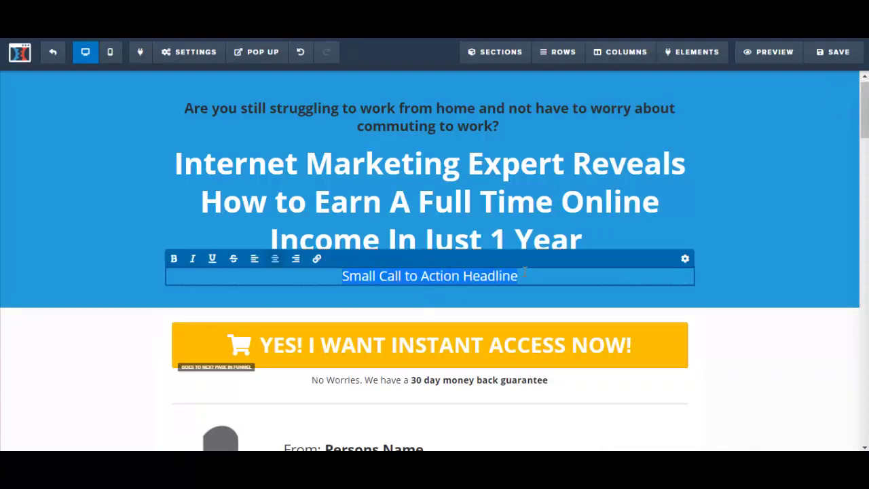
pyautogui.hotkey('ctrl', 'v')
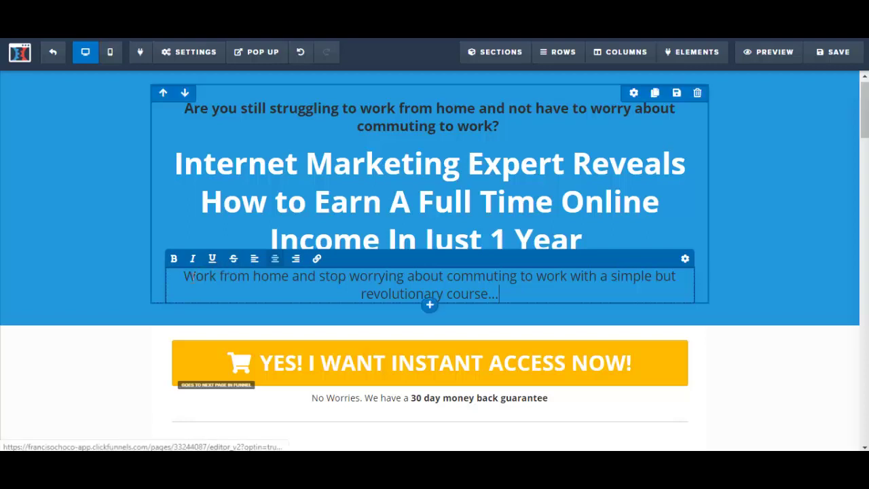
# - Make the pasted 'Work from home and stop worrying…' subheadline bold, then reselect it
pyautogui.moveTo(182, 277); pyautogui.dragTo(518, 297)
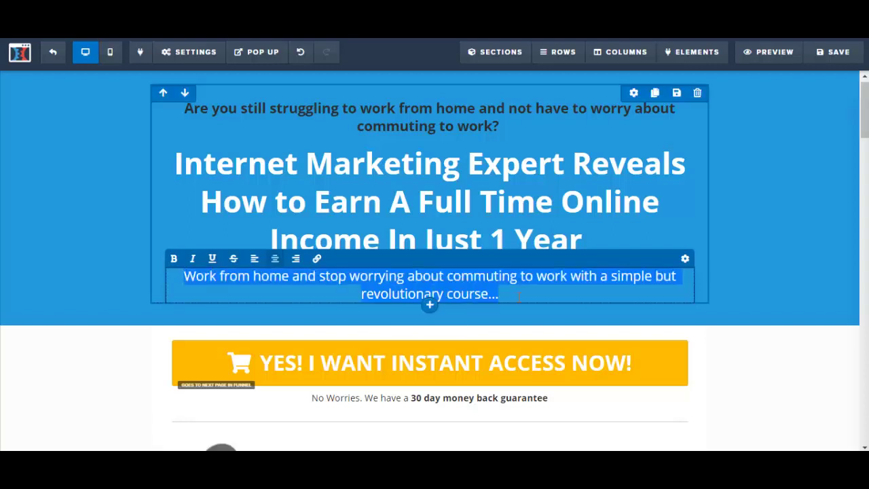
pyautogui.click(174, 258)
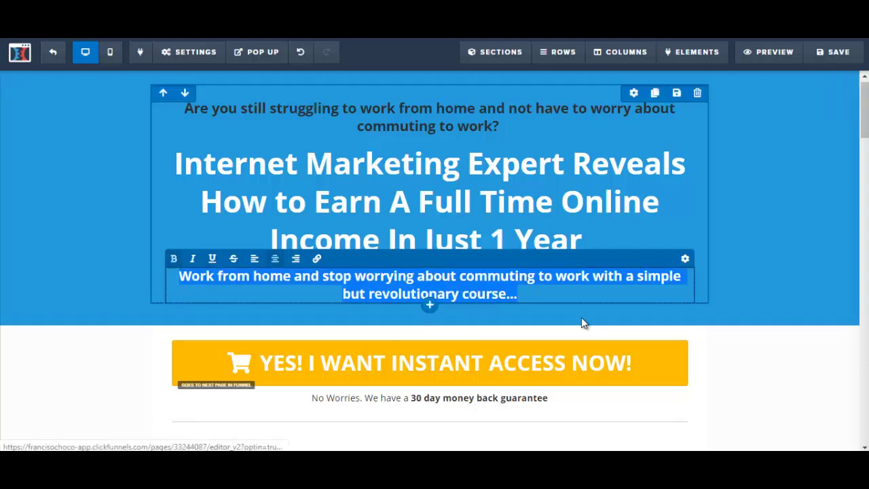
pyautogui.click(731, 265)
pyautogui.click(492, 277)
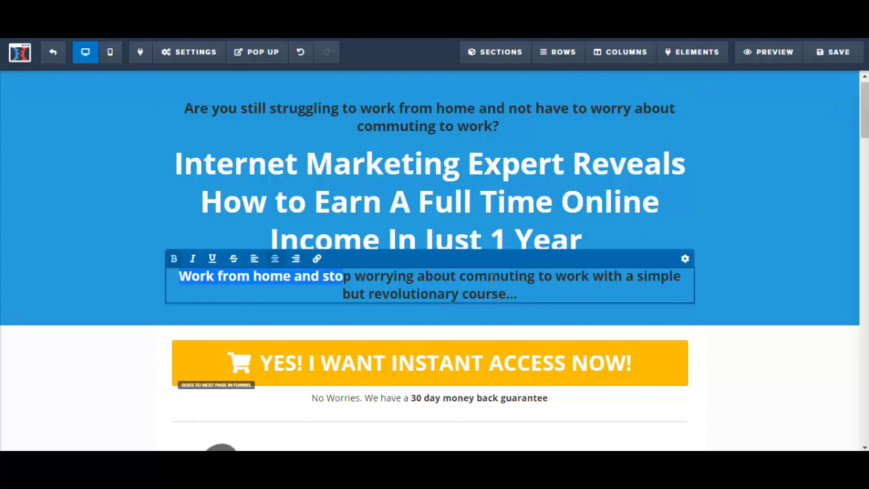
pyautogui.moveTo(492, 277); pyautogui.dragTo(553, 290)
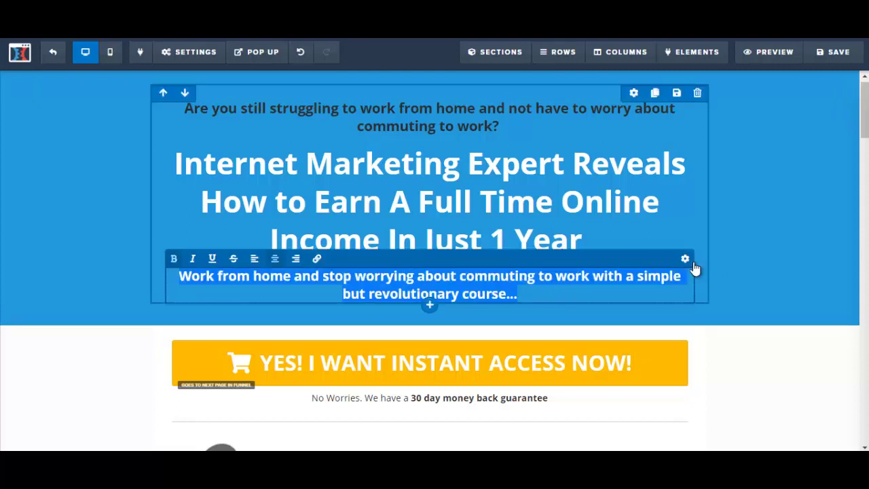